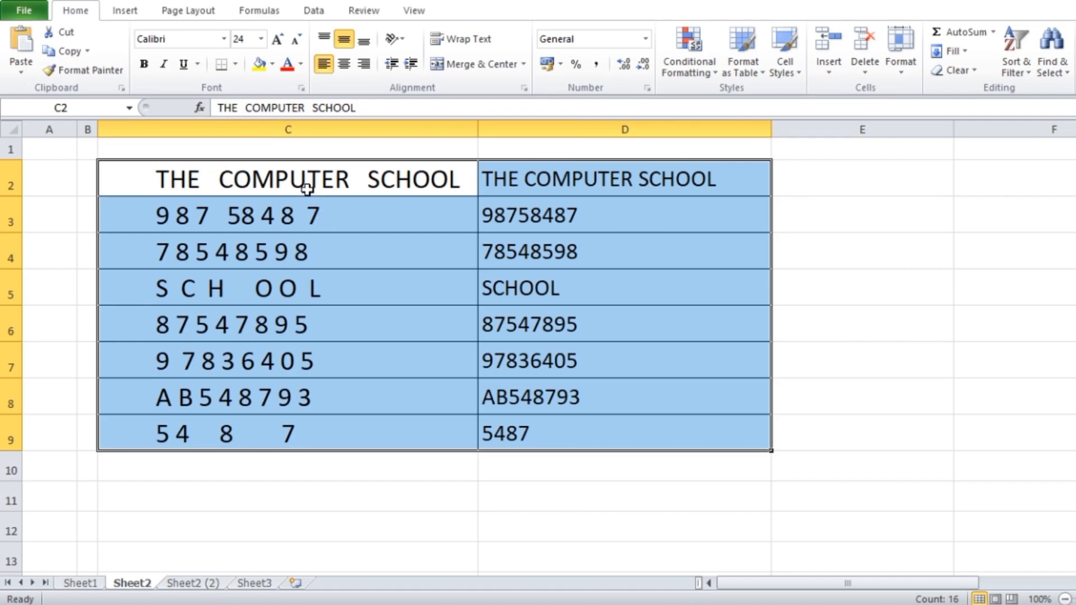
Step: Compare the spaced entries in C2:C9 with the cleaned entries in D2:D9
left_click_drag(300, 175, 276, 429)
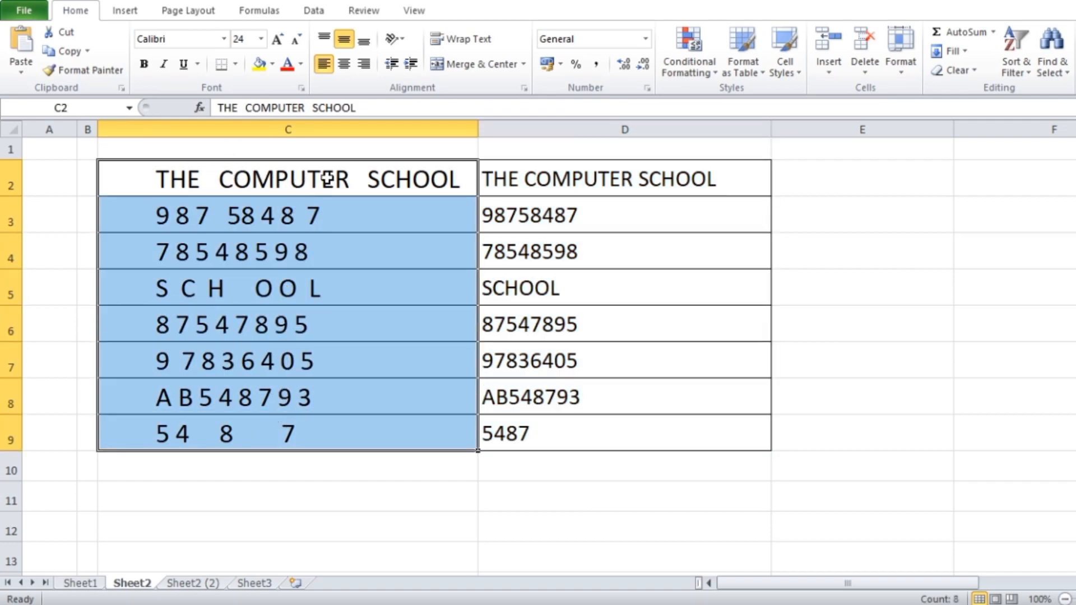
left_click_drag(319, 177, 303, 434)
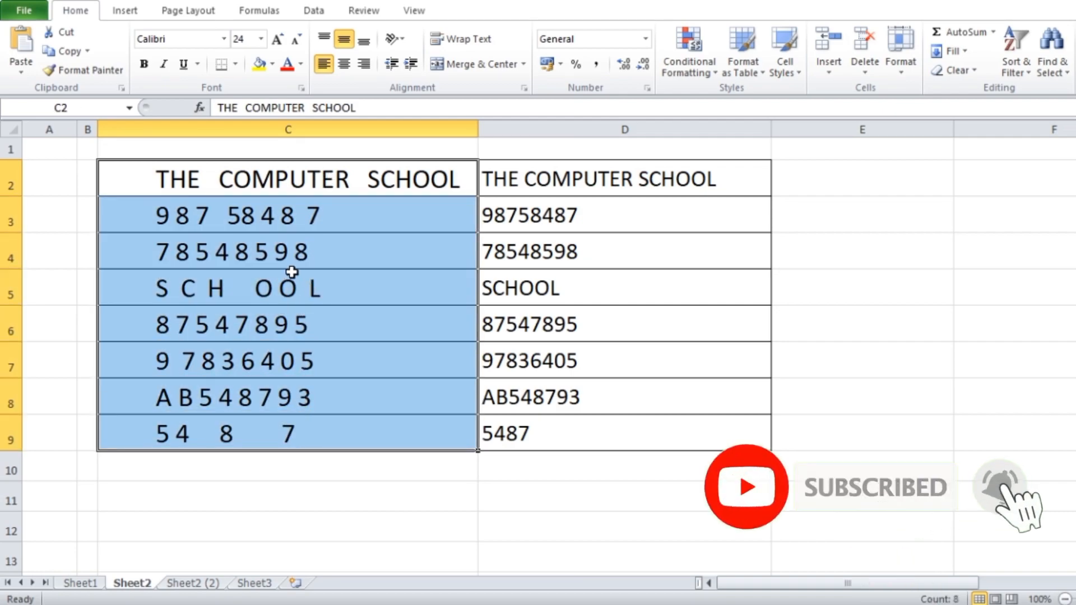
left_click(608, 173)
left_click_drag(608, 173, 622, 428)
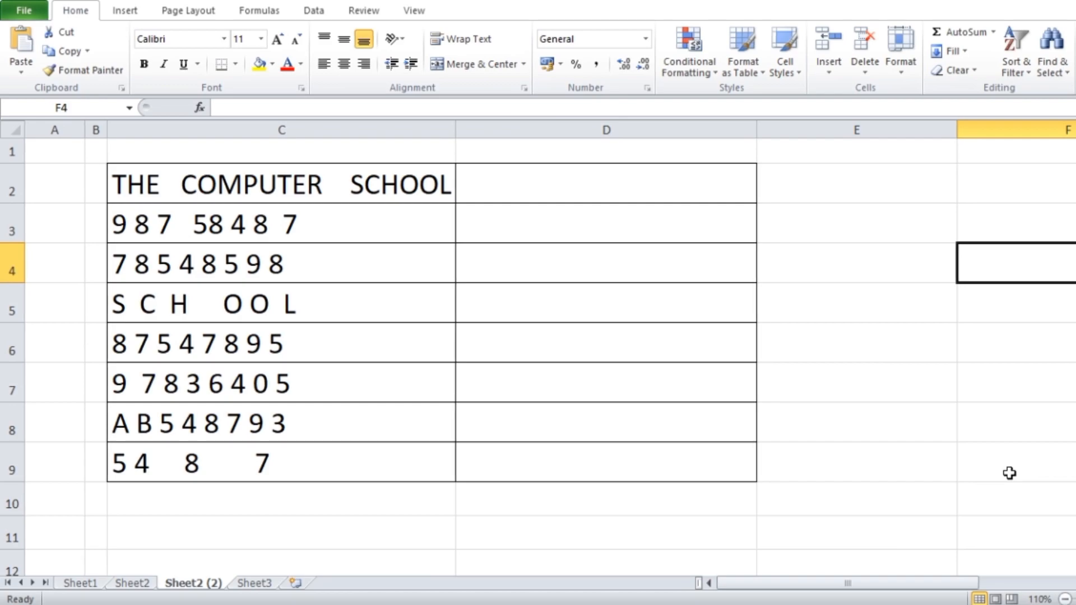
Step: Enter the formula =TRIM(C2) in cell D2 to strip the extra spaces from the heading text
left_click(540, 185)
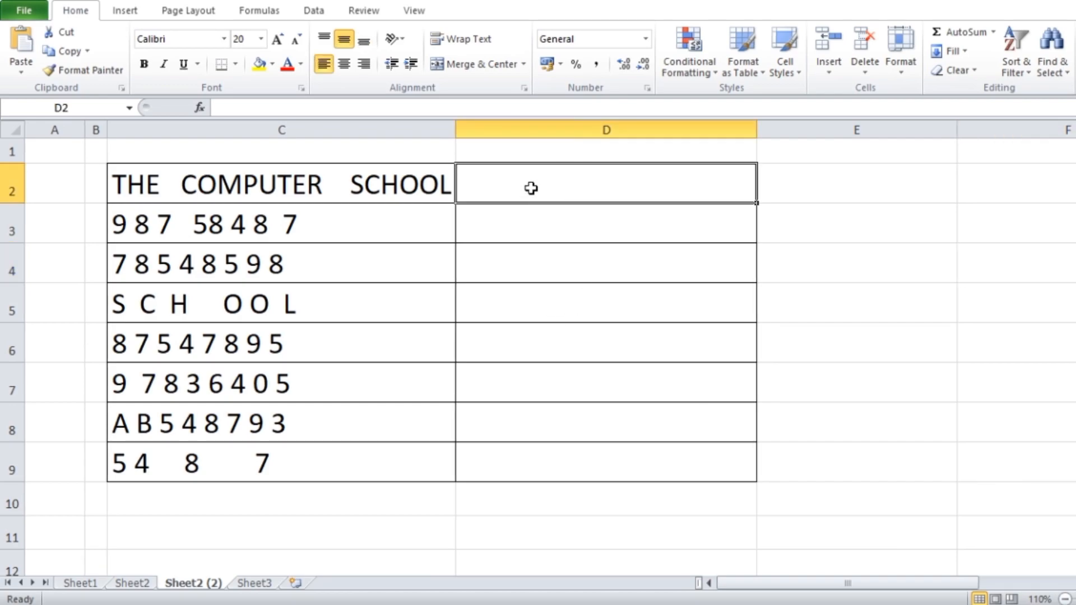
type("=")
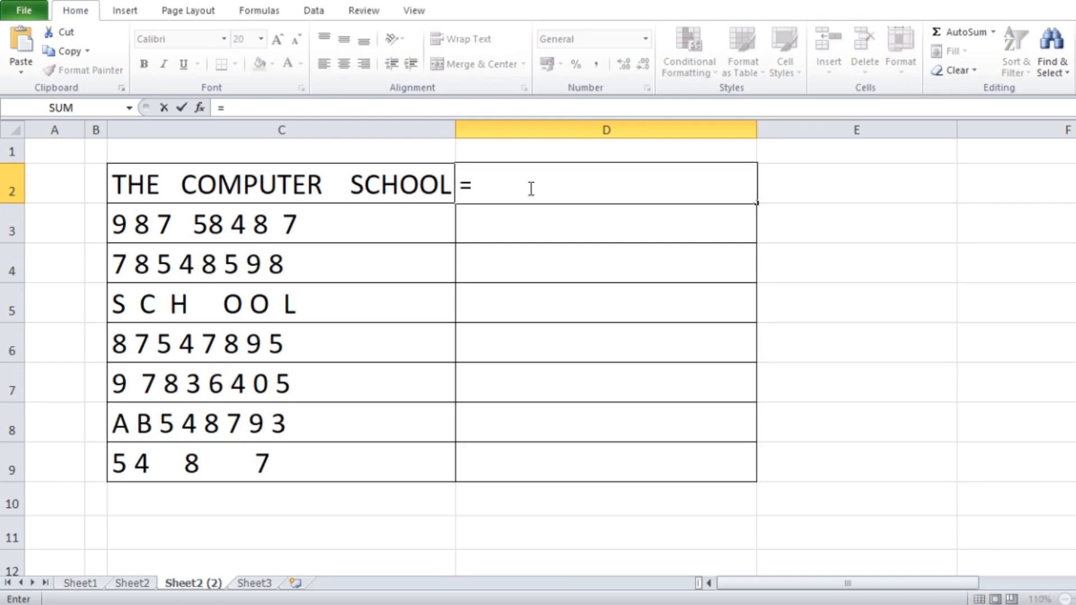
type("TRIM")
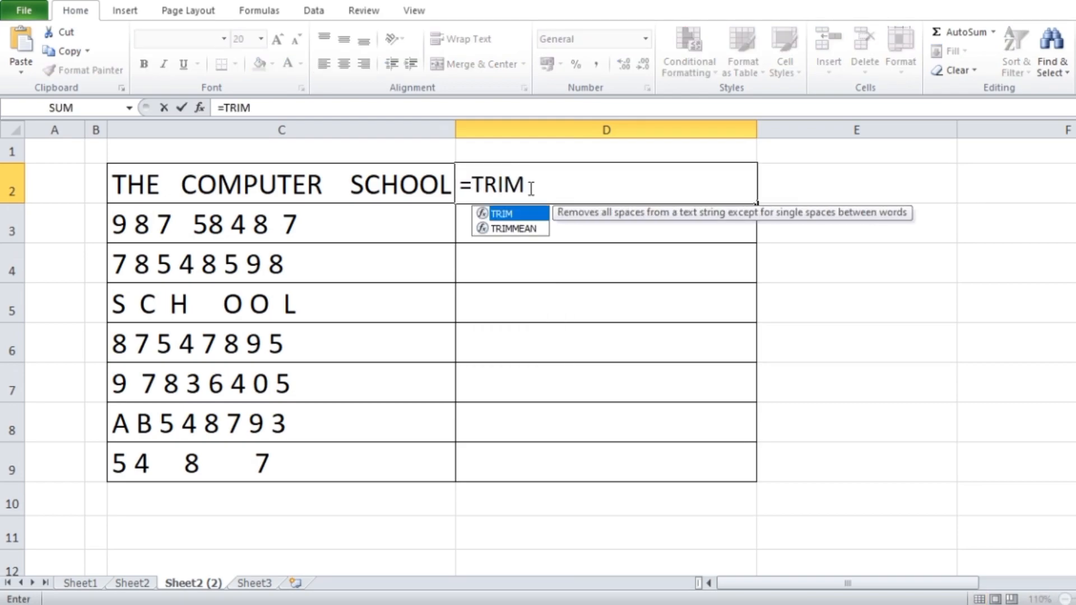
double_click(510, 213)
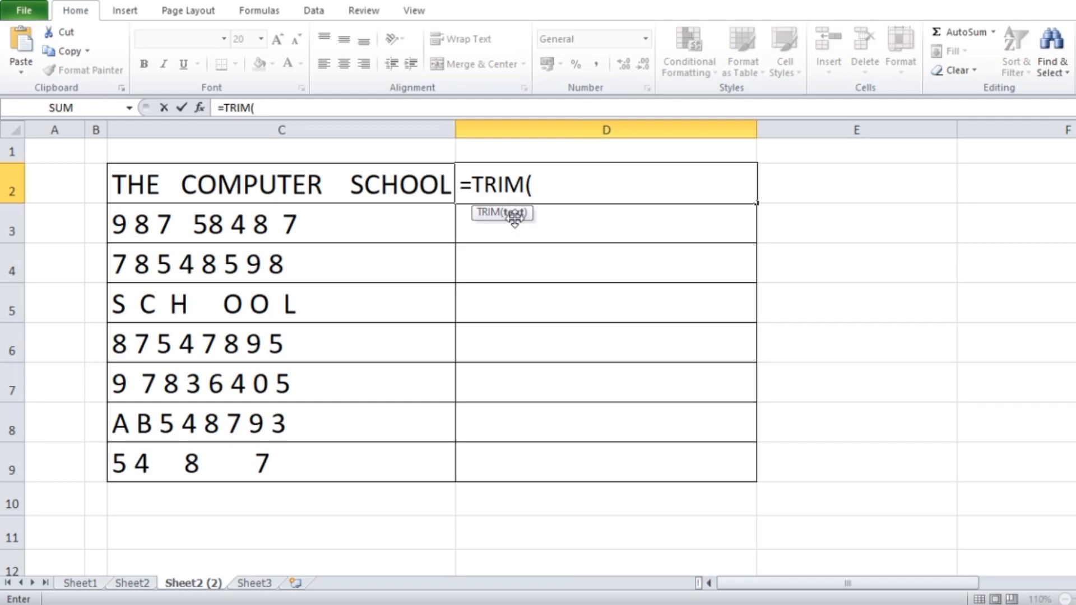
left_click(287, 180)
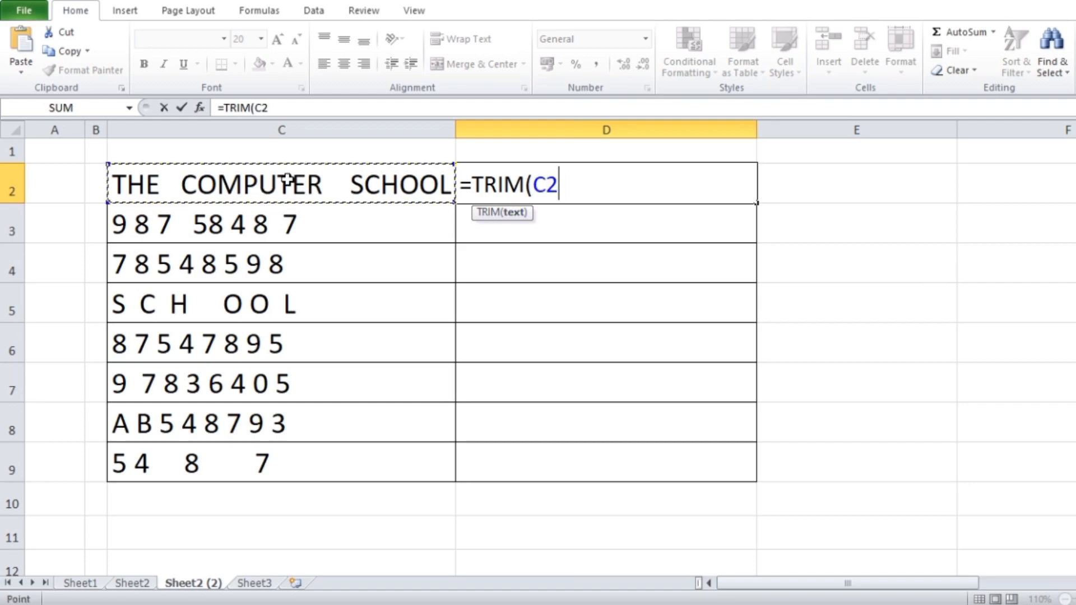
type(")")
key("Return")
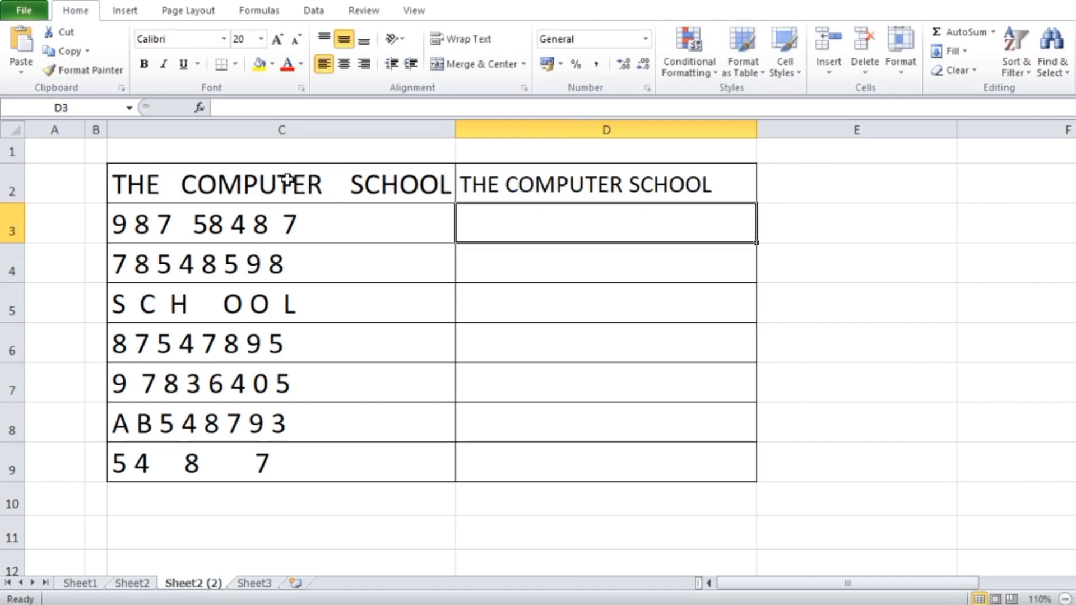
Step: Review the original text in C2 and the TRIM formula in D2
left_click(173, 185)
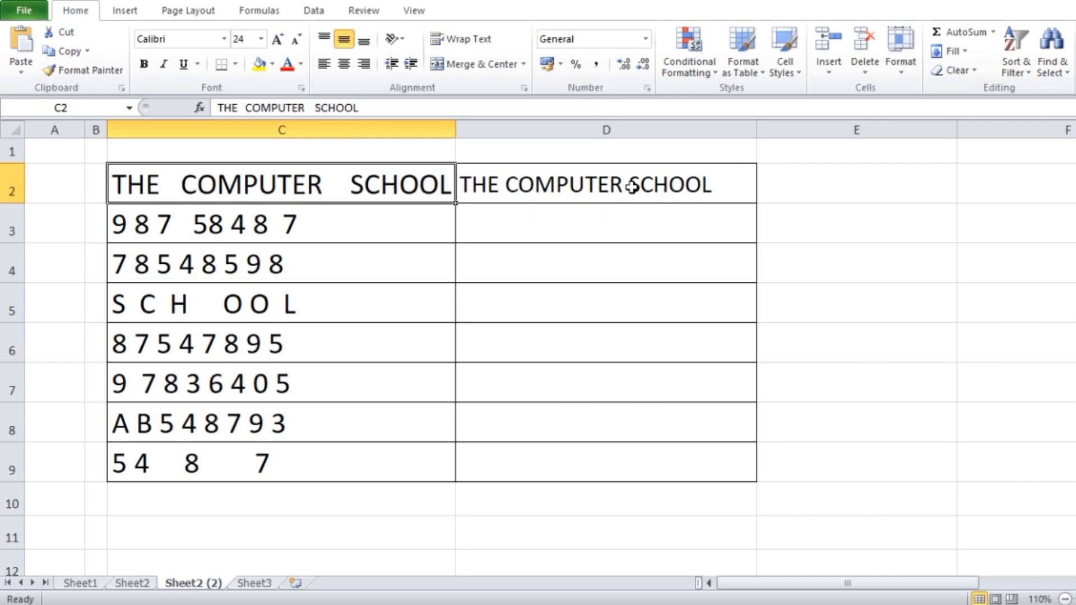
left_click(484, 187)
double_click(504, 187)
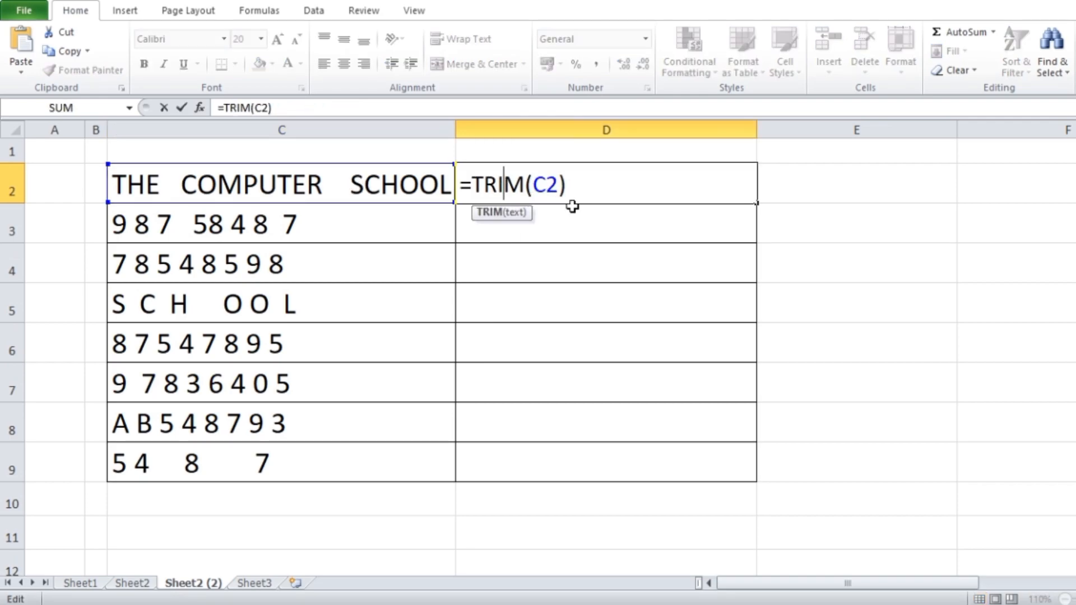
key("Return")
left_click(510, 186)
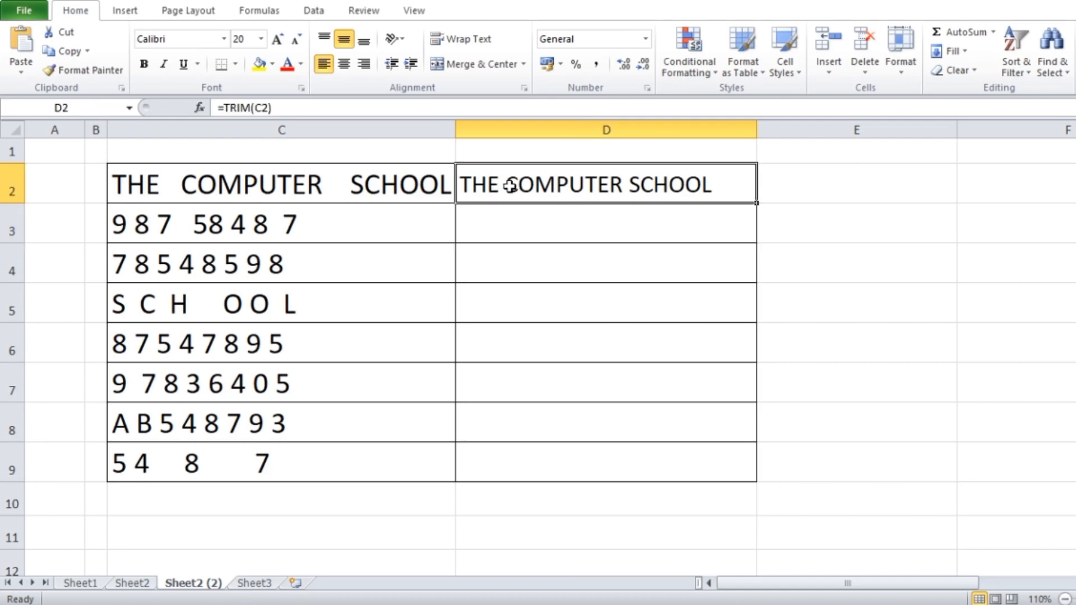
double_click(510, 186)
key("Return")
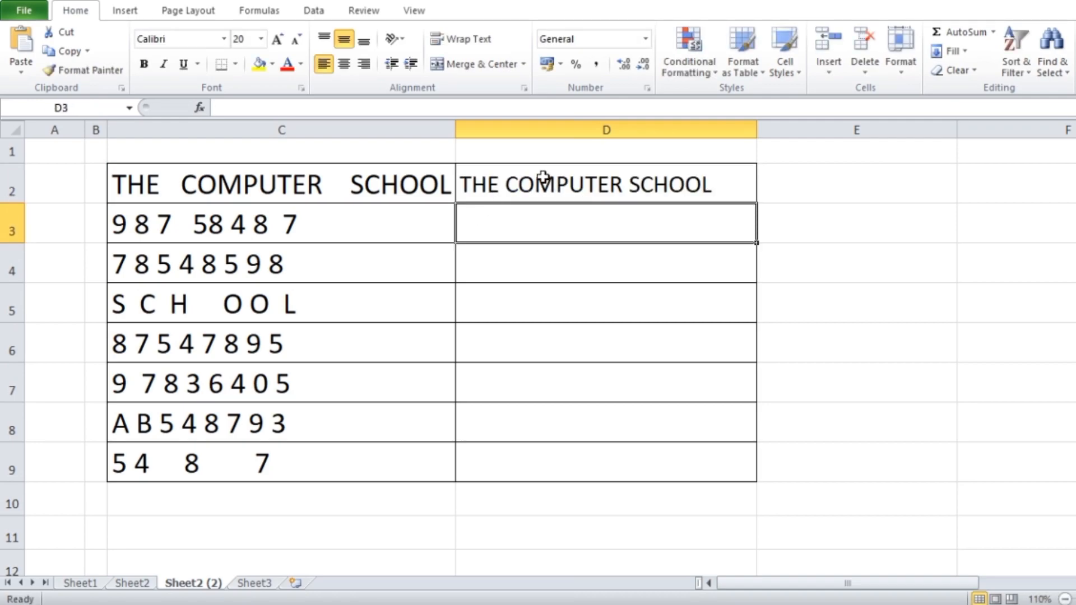
Step: Fill the TRIM formula from D2 down to D9 and compare C3:C9 with D3:D9
left_click(655, 184)
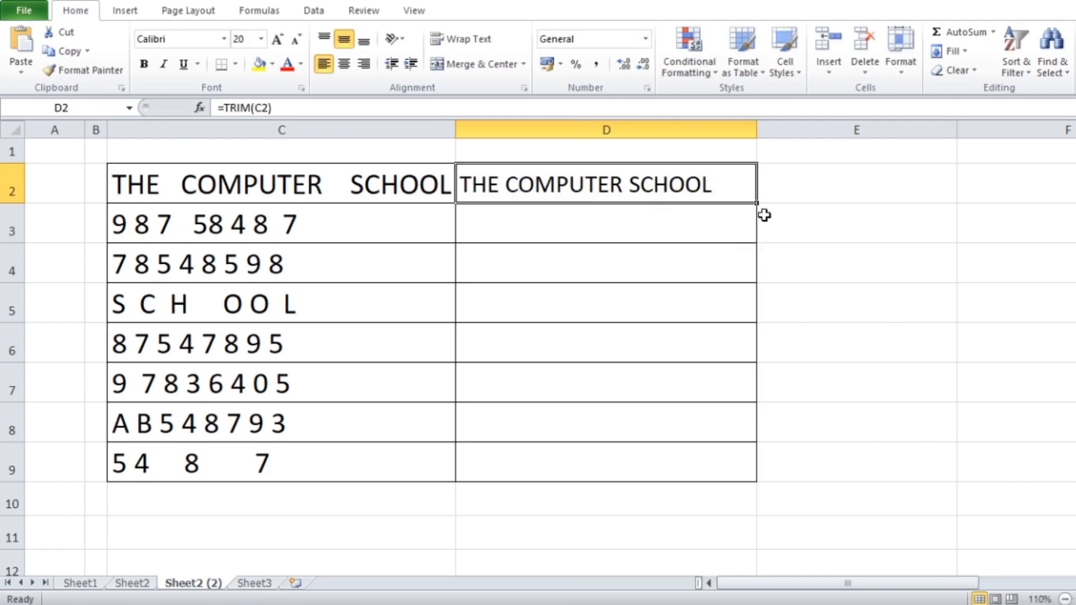
left_click_drag(759, 204, 760, 468)
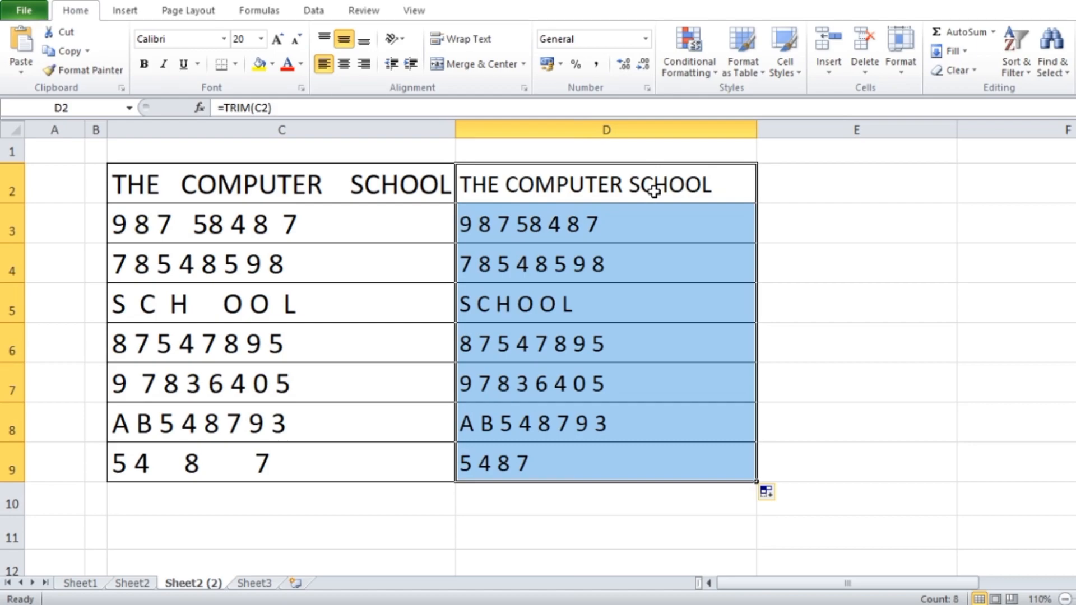
left_click_drag(213, 227, 213, 468)
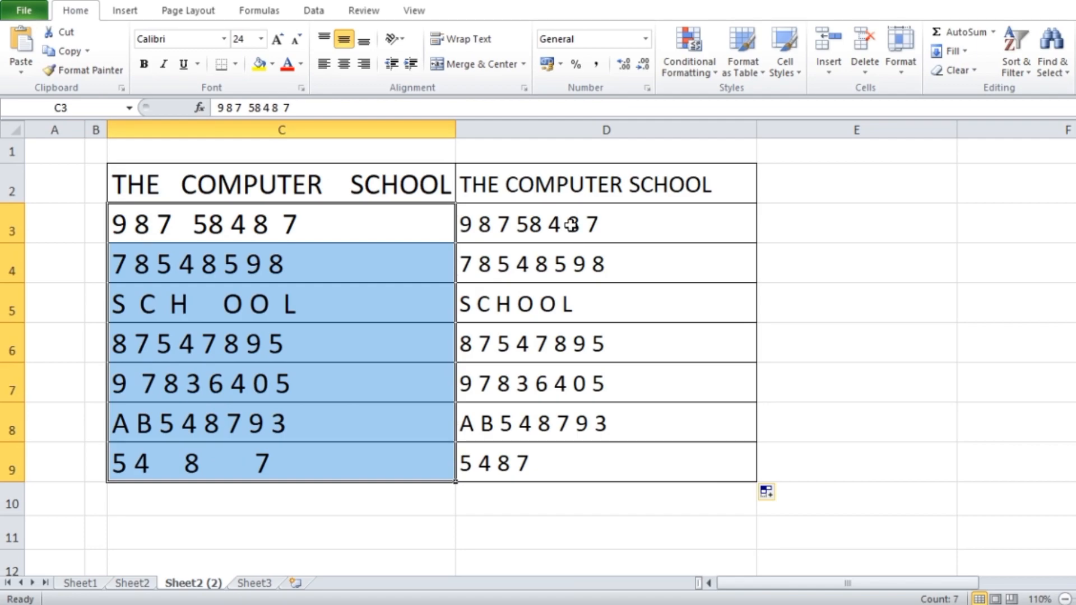
left_click_drag(571, 225, 556, 459)
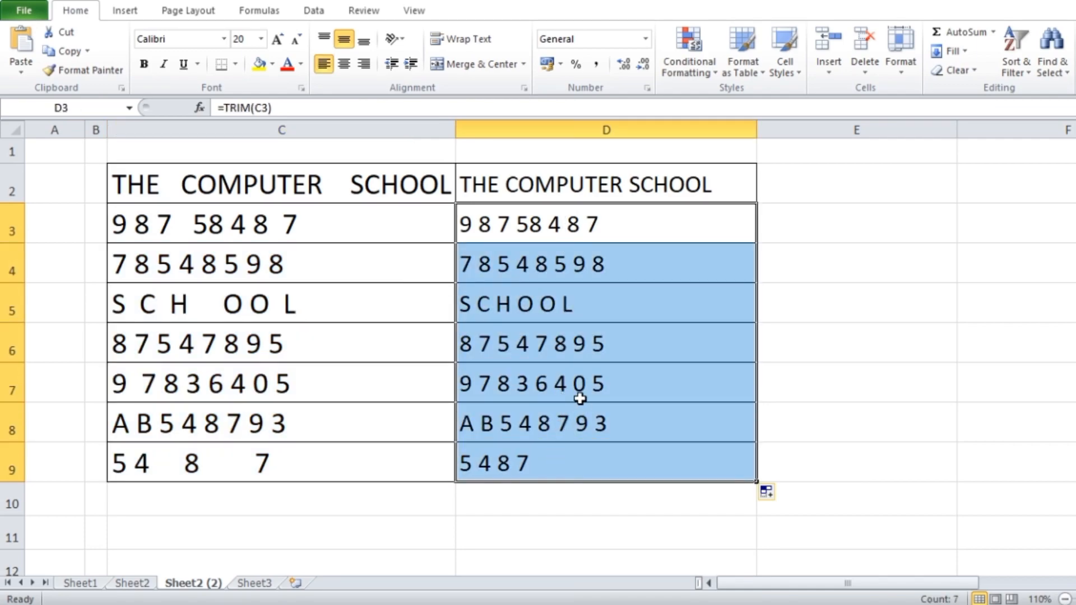
Step: Clear the formula in D2 and start a SUBSTITUTE formula there with C2 as its text argument
double_click(583, 185)
key("BackSpace")
key("BackSpace")
key("BackSpace")
key("BackSpace")
key("BackSpace")
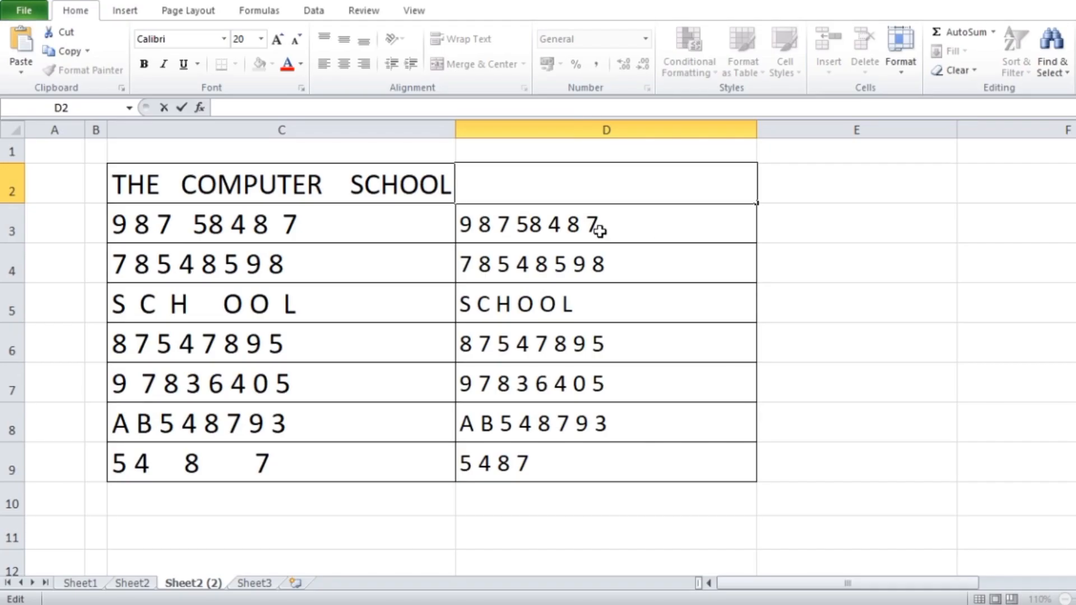
type("=S")
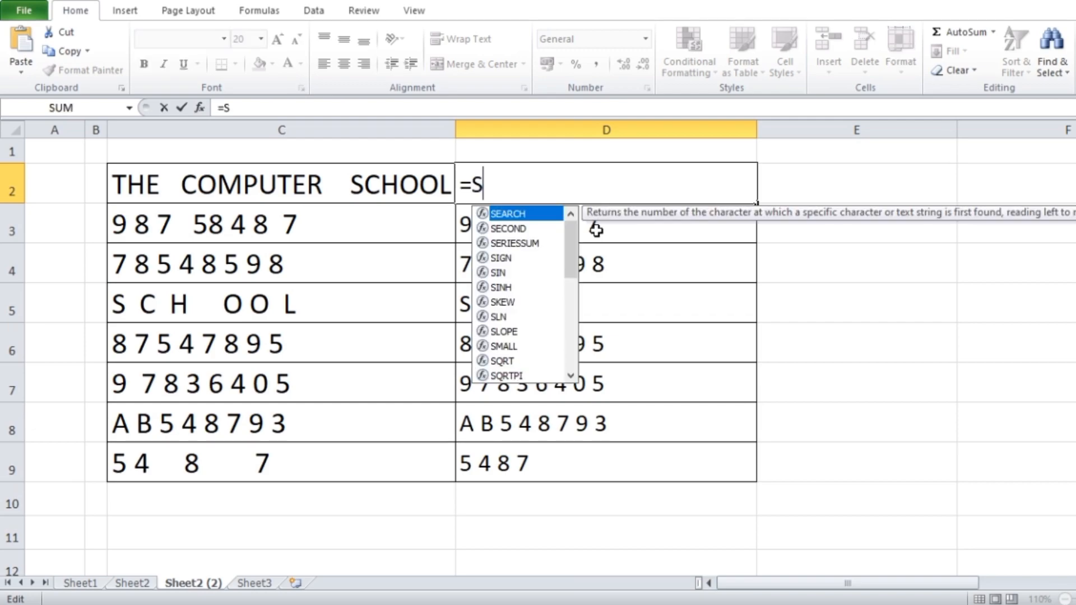
type("UBSTITU")
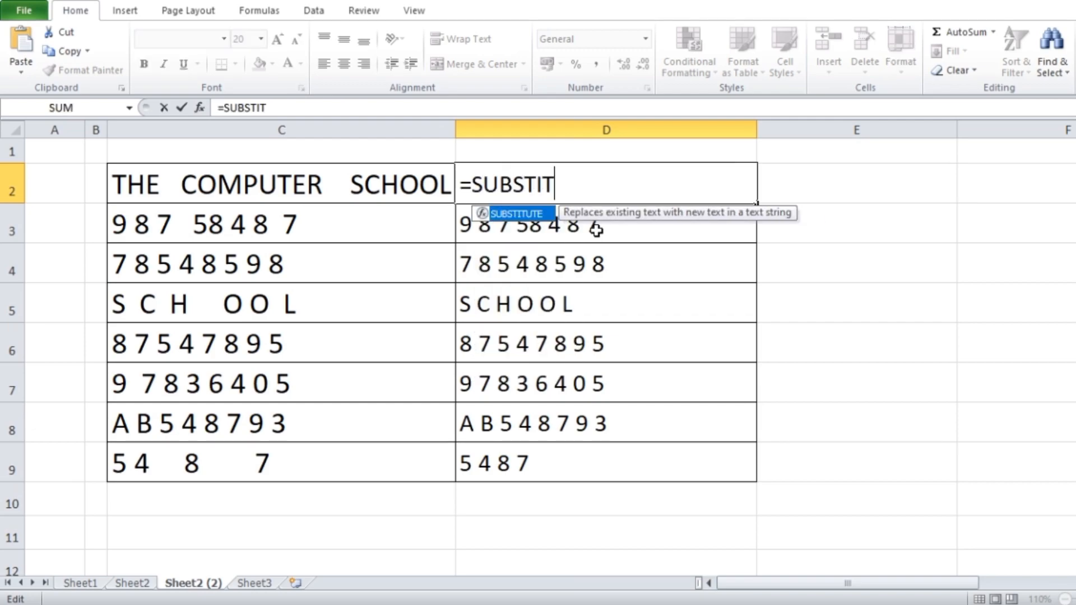
double_click(541, 217)
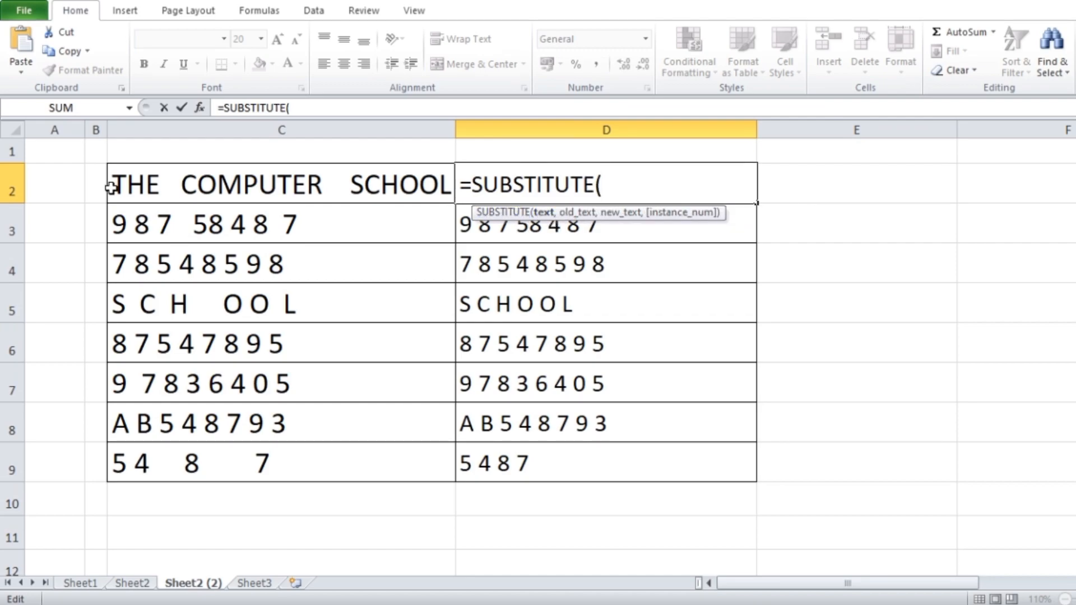
left_click(262, 192)
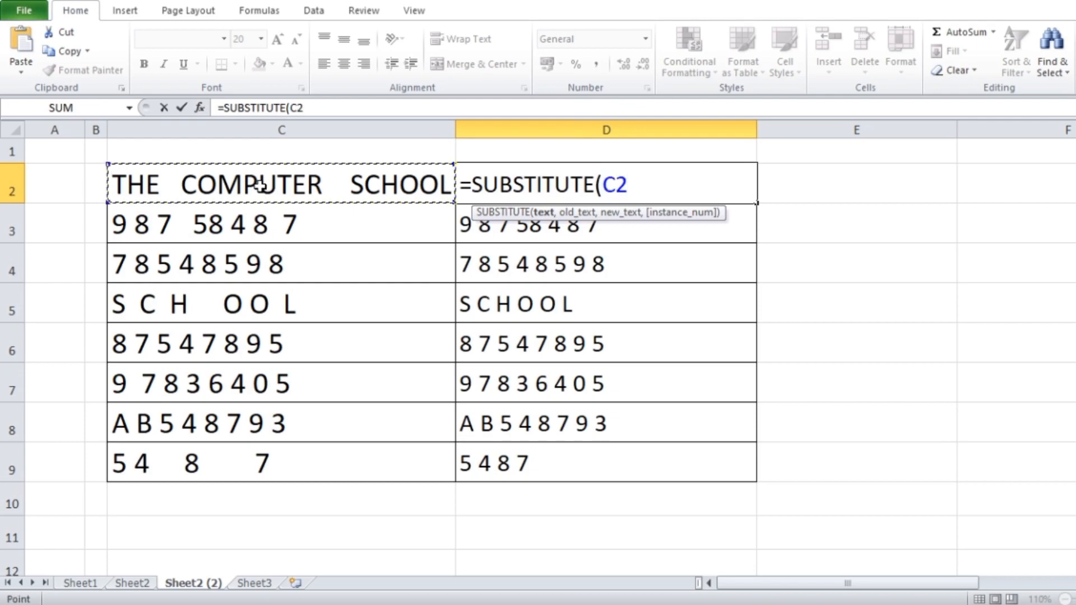
Step: Complete the D2 formula as =SUBSTITUTE(C2," ","") with a space as old text and empty new text
type(",")
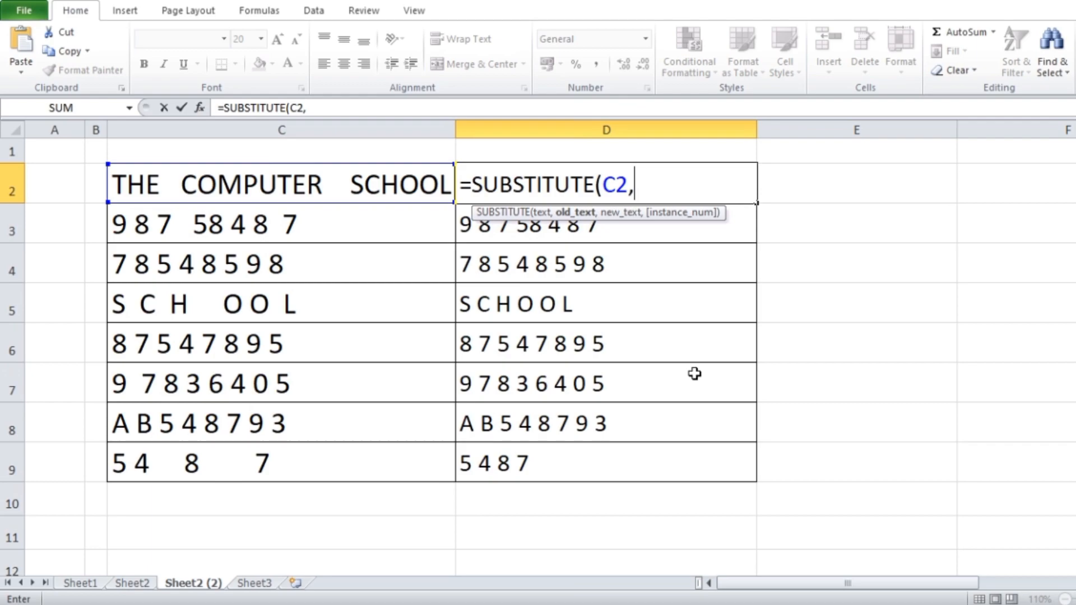
type("\"")
type("\"")
type(",")
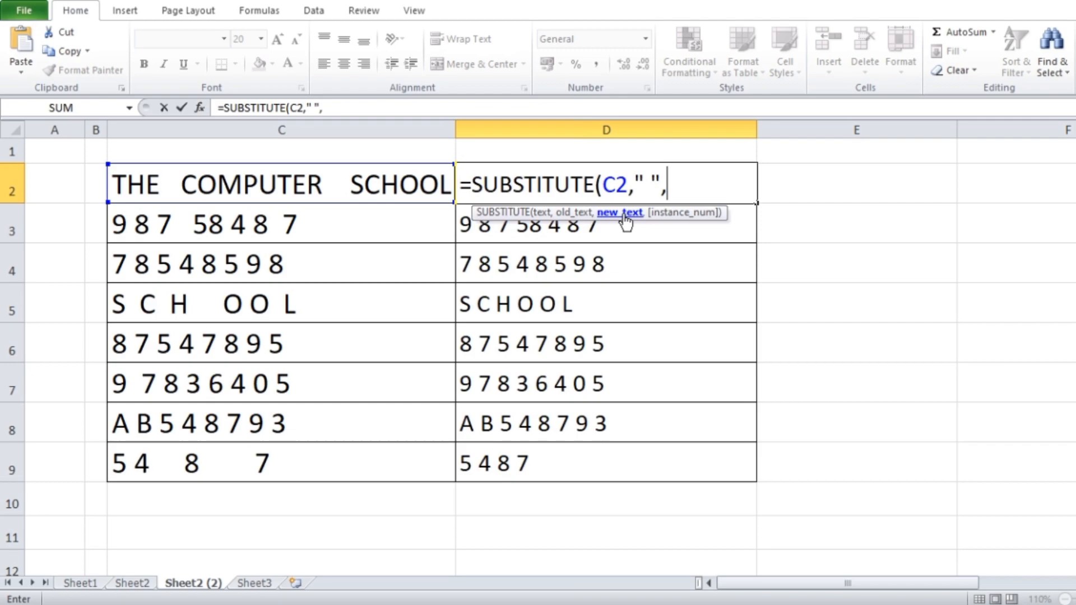
type("\"\")")
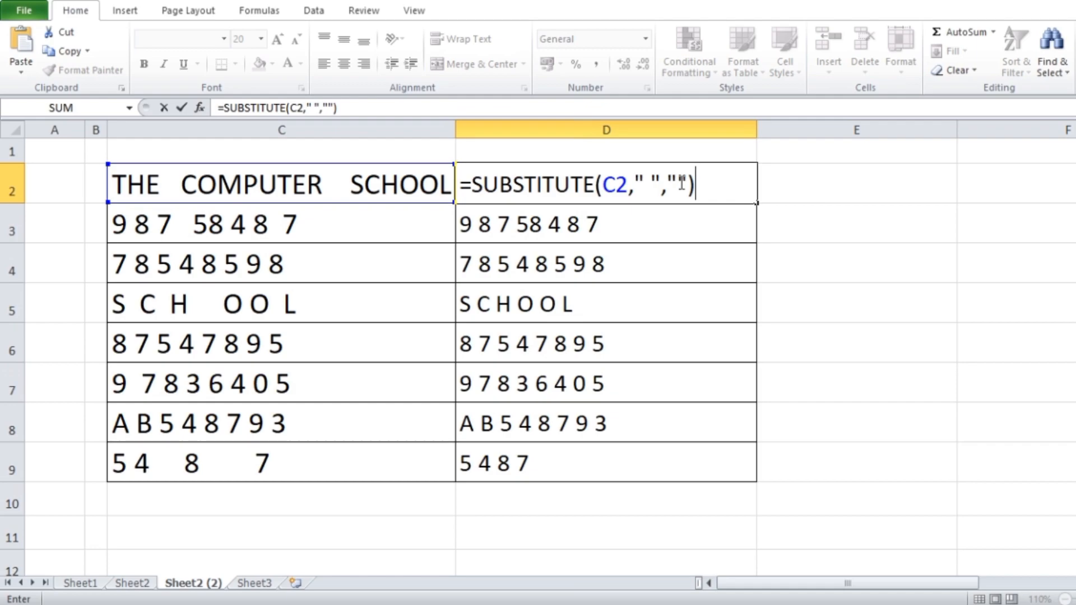
key("Return")
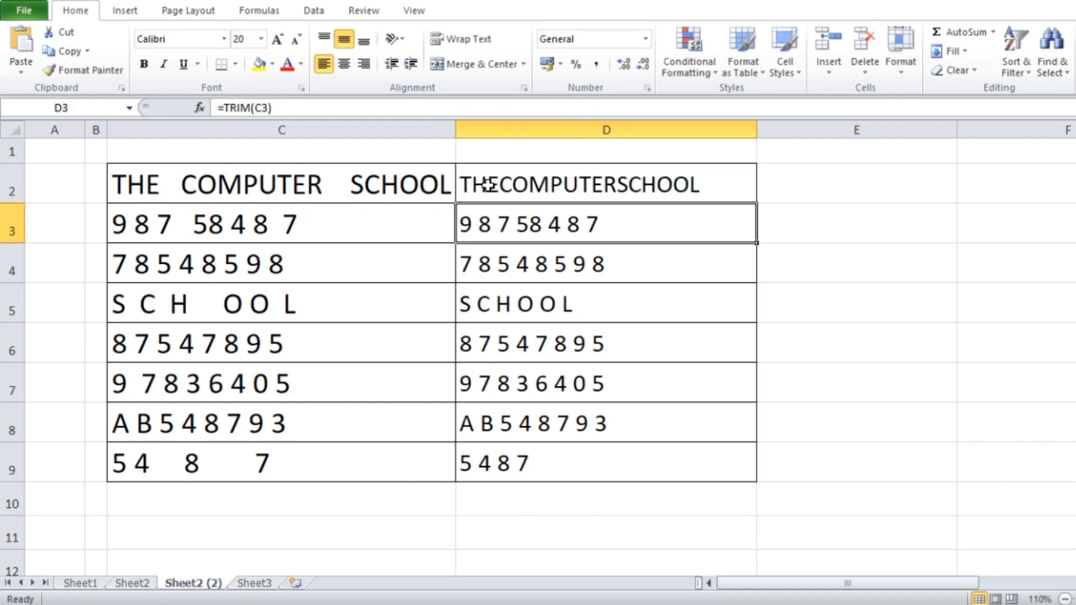
Step: Fill the SUBSTITUTE formula from D2 down to D9 and check the copied formula in D3
left_click(606, 197)
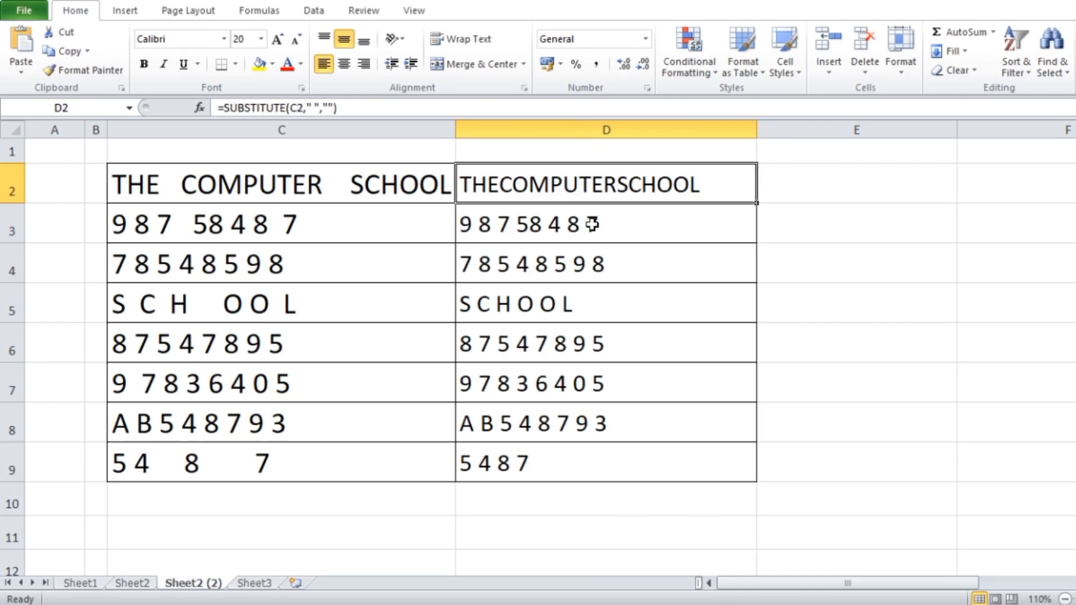
left_click_drag(759, 206, 745, 477)
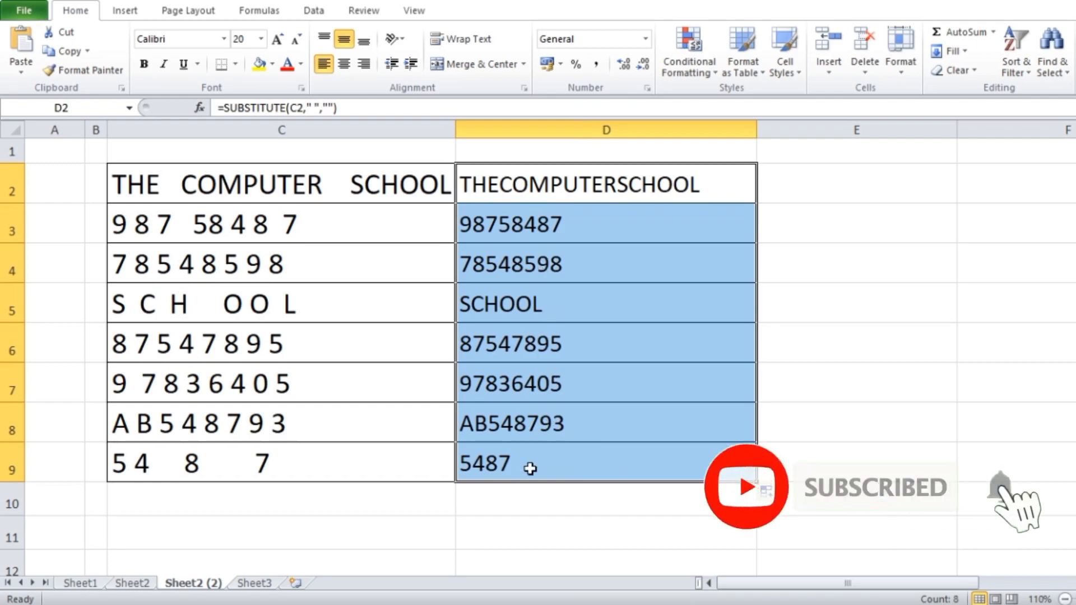
double_click(544, 228)
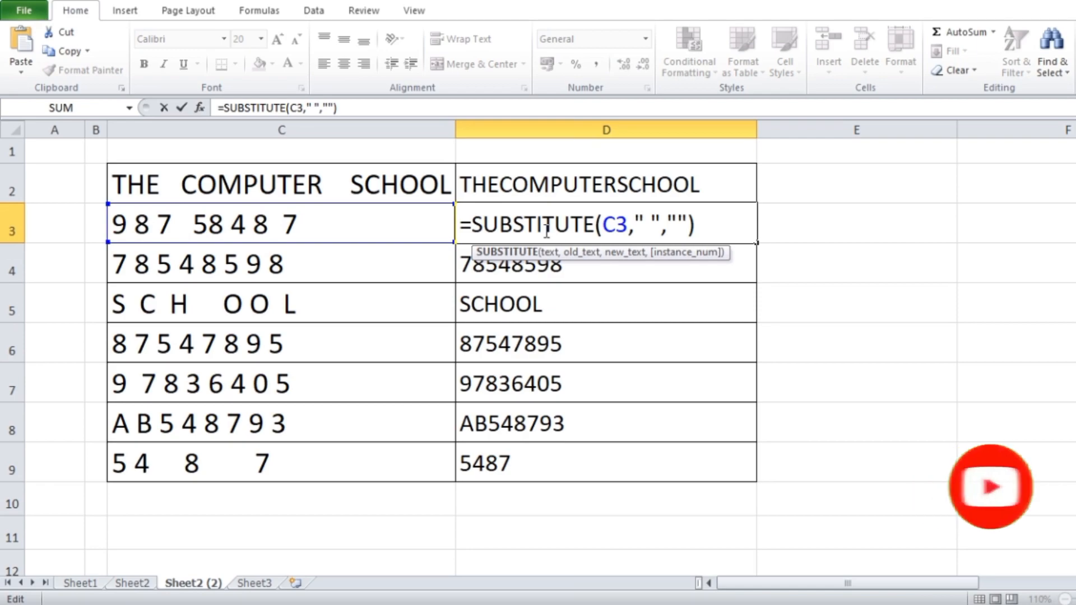
key("Return")
Step: Change the new text in the D2 formula to a hyphen, "-", and fill it down to D9
double_click(602, 187)
left_click(679, 185)
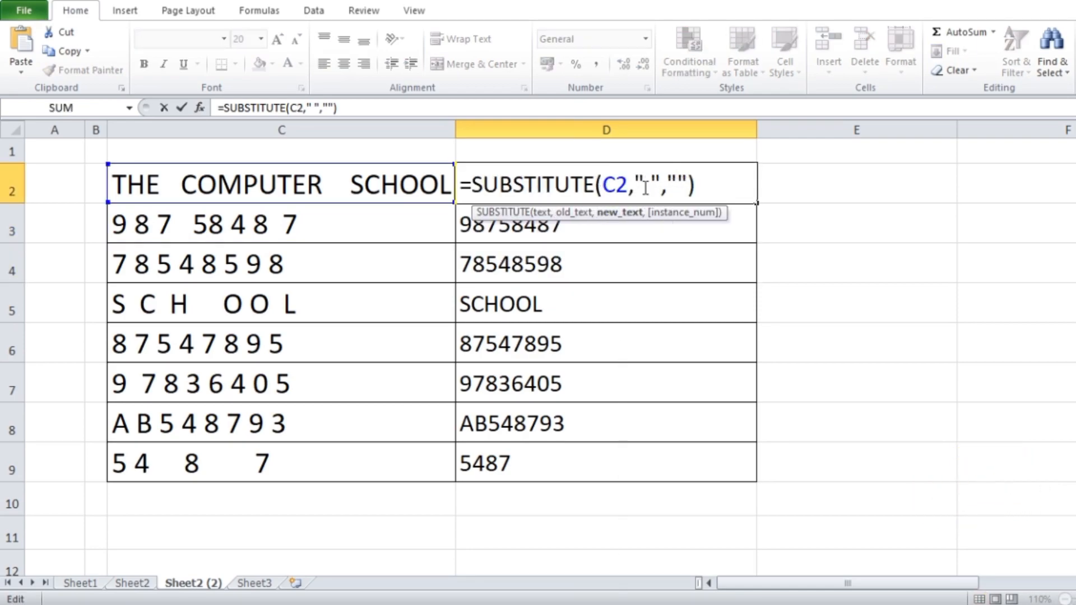
type("-")
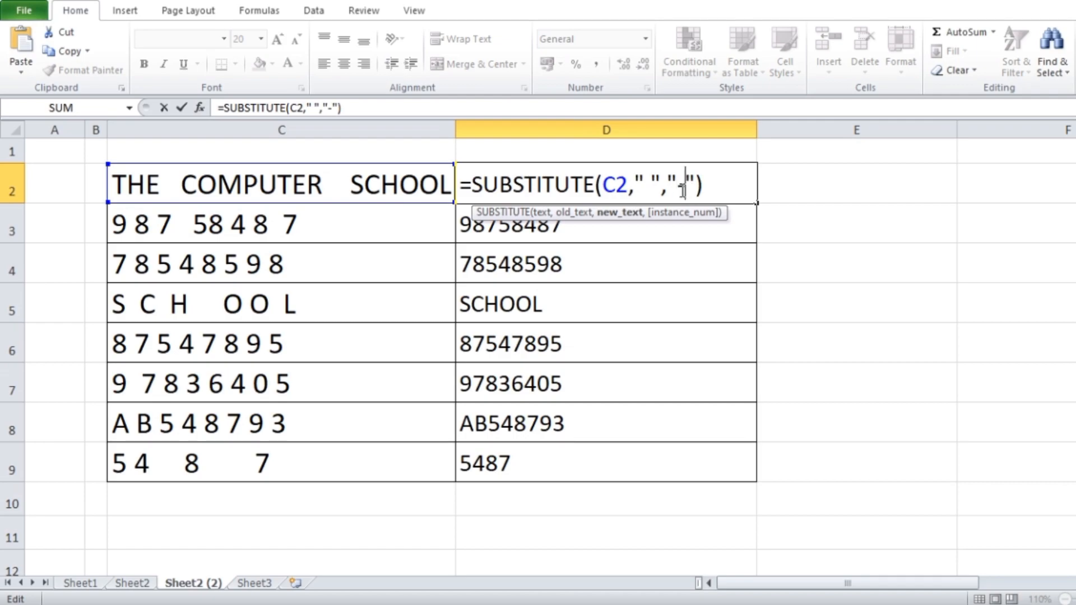
key("Return")
left_click(678, 188)
left_click_drag(756, 207, 739, 478)
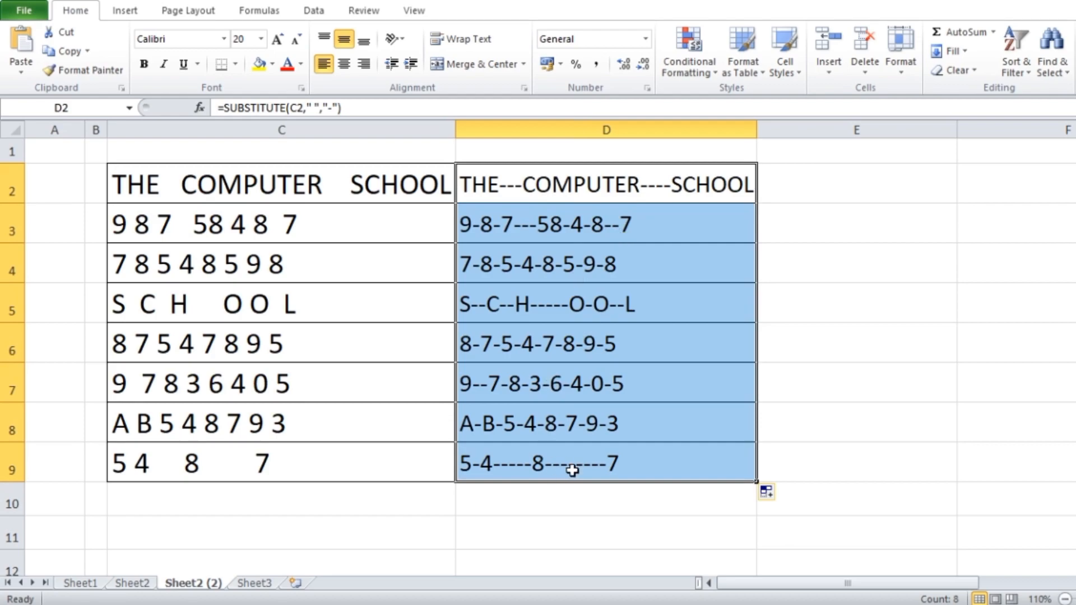
Step: Remove the hyphen so D2 holds =SUBSTITUTE(C2," ",""), and fill the formula down to D9
double_click(619, 187)
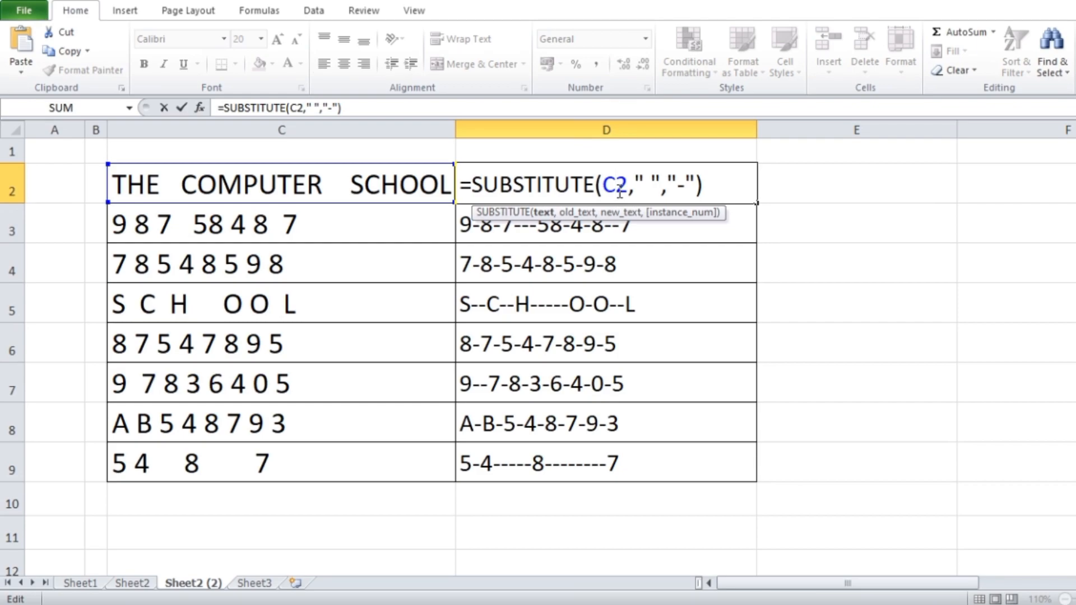
left_click(685, 185)
key("BackSpace")
key("Return")
left_click(648, 187)
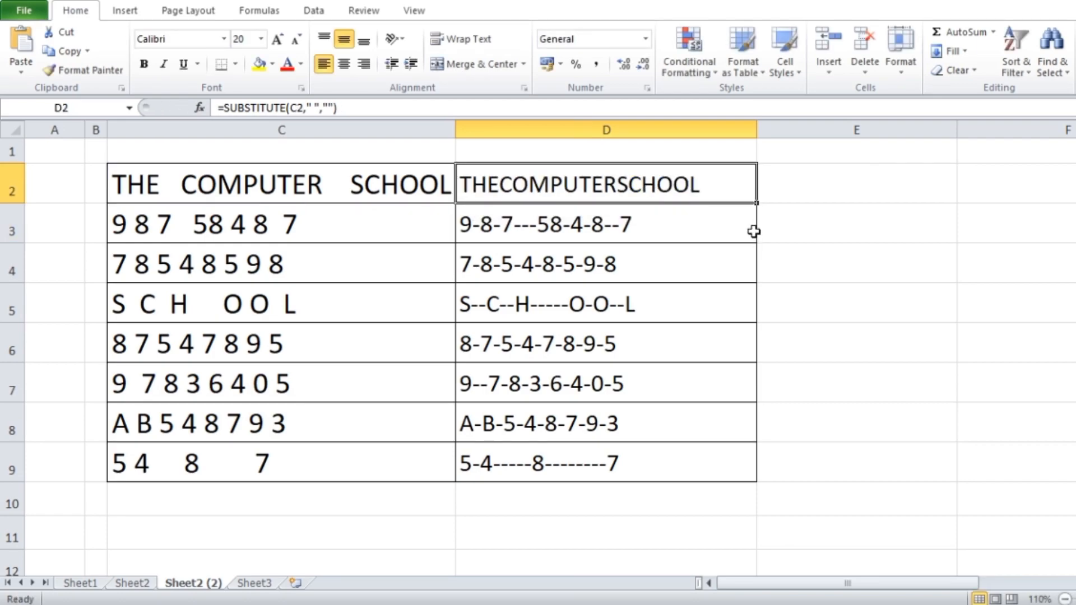
left_click_drag(756, 203, 751, 480)
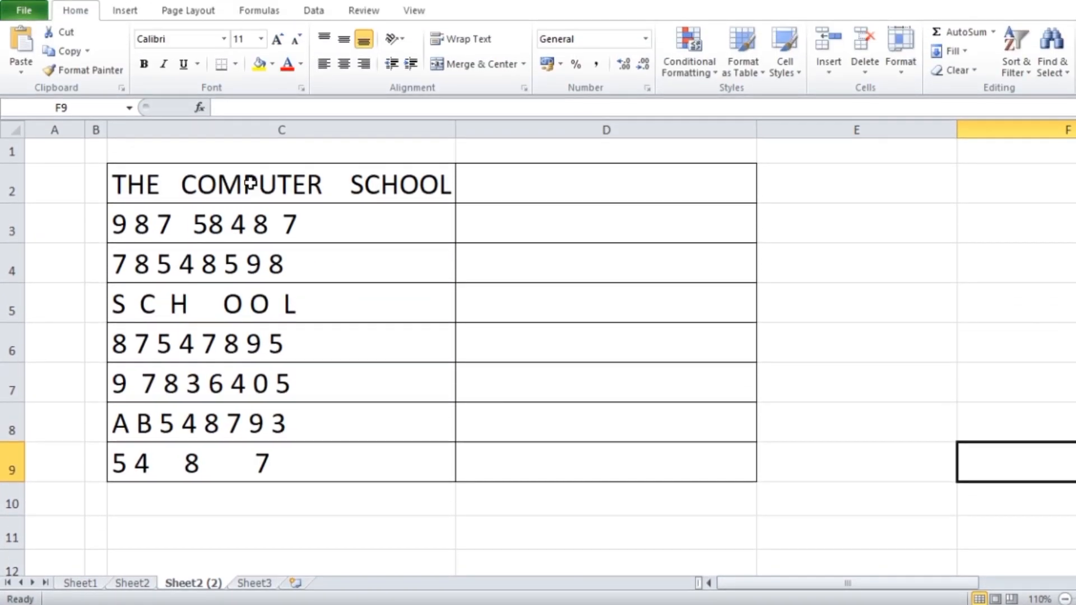
Step: Use Find and Replace on cells C2 to C9 to replace all spaces with an empty value
left_click_drag(250, 183, 252, 454)
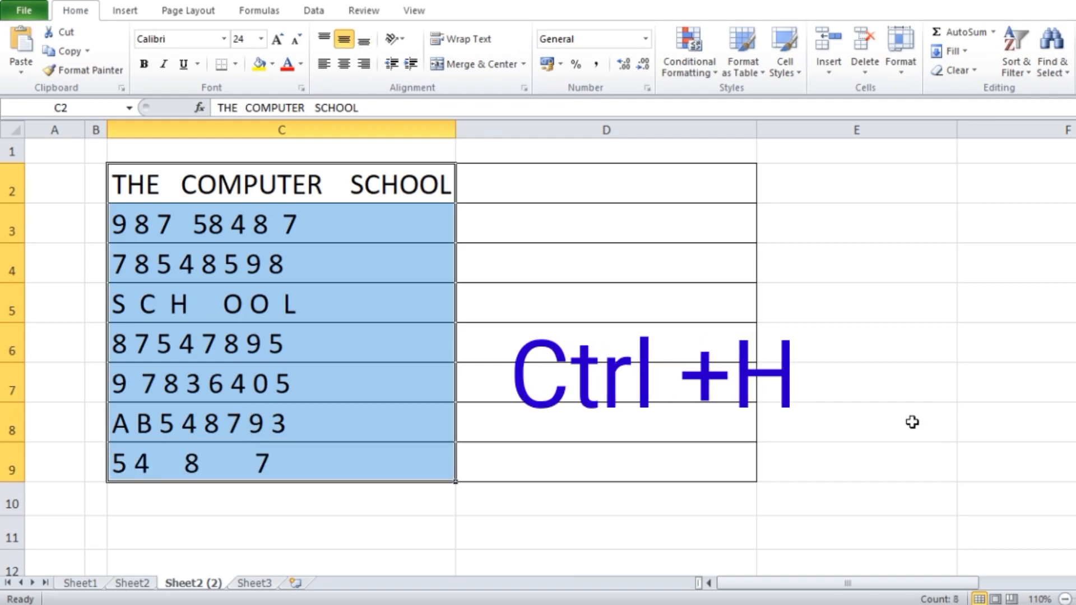
key("ctrl+h")
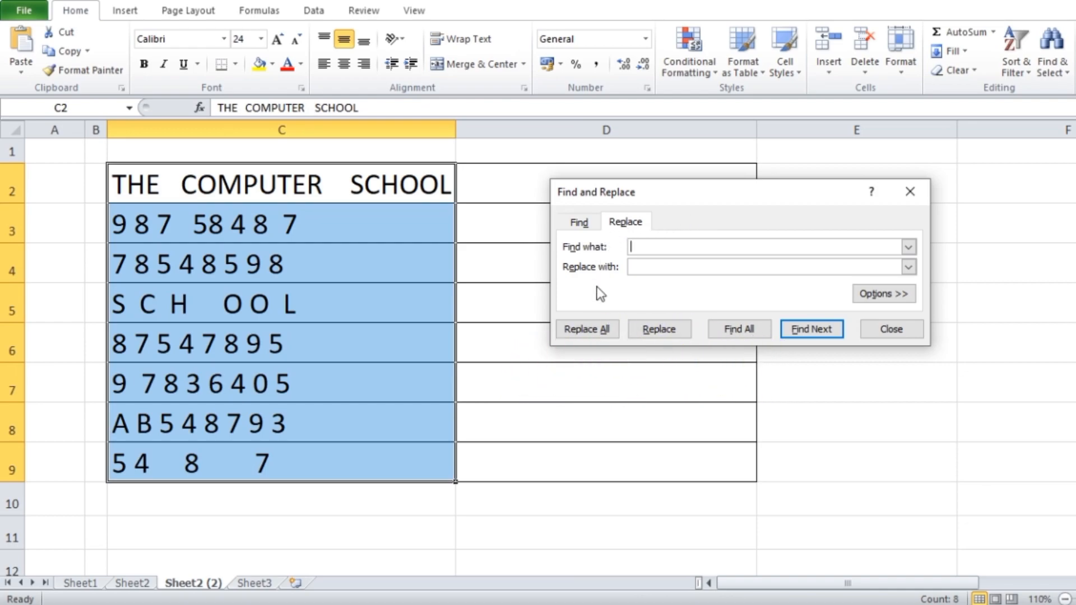
left_click(889, 328)
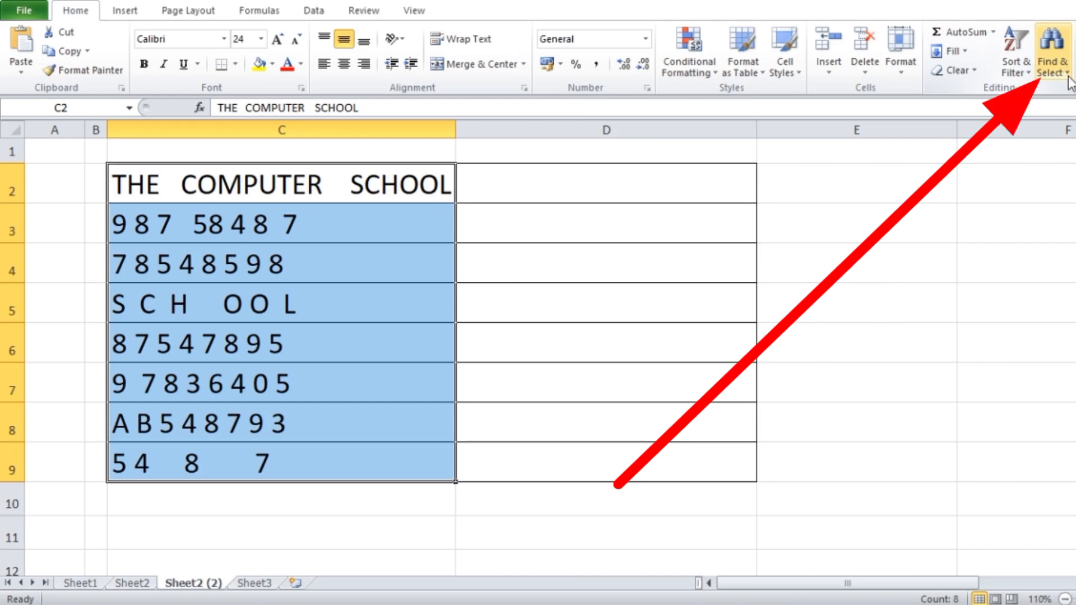
left_click(1052, 62)
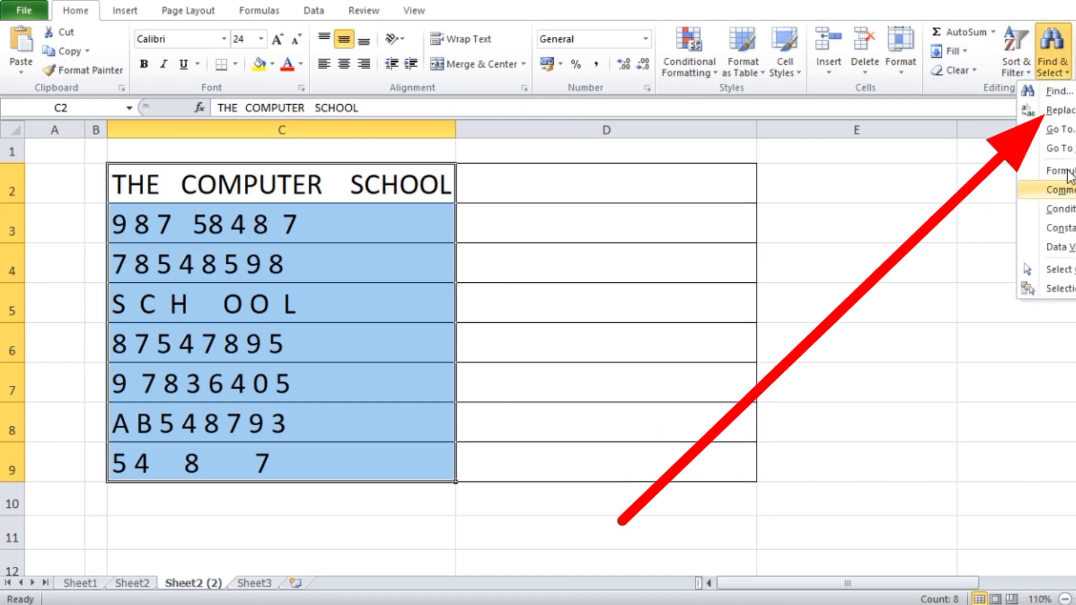
left_click(1061, 110)
mouse_move(736, 197)
left_mouse_down()
mouse_move(691, 211)
mouse_move(740, 194)
left_mouse_up()
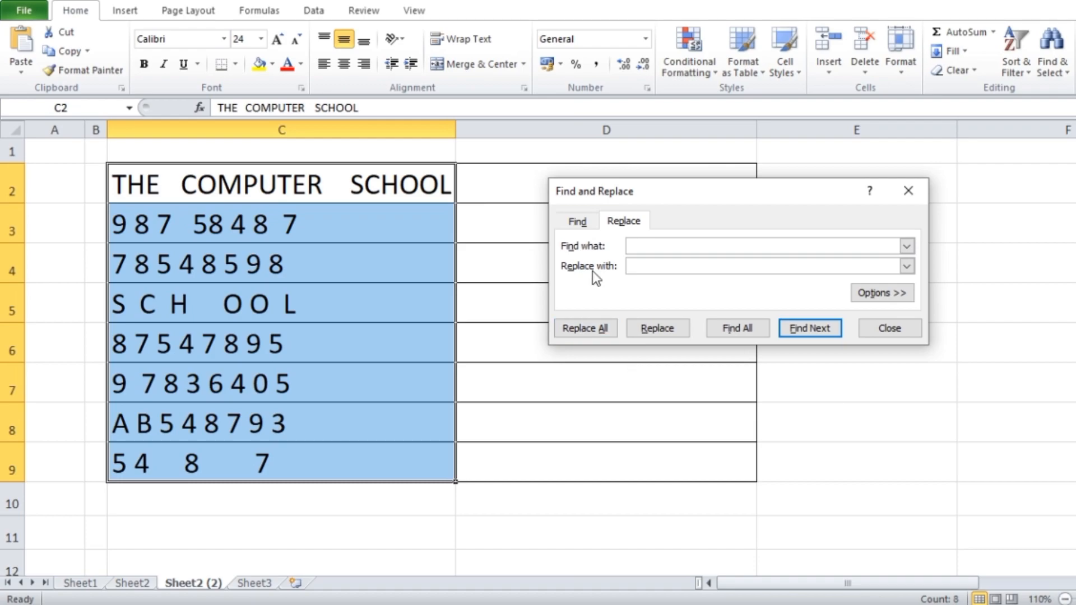
left_click(643, 245)
left_click(575, 329)
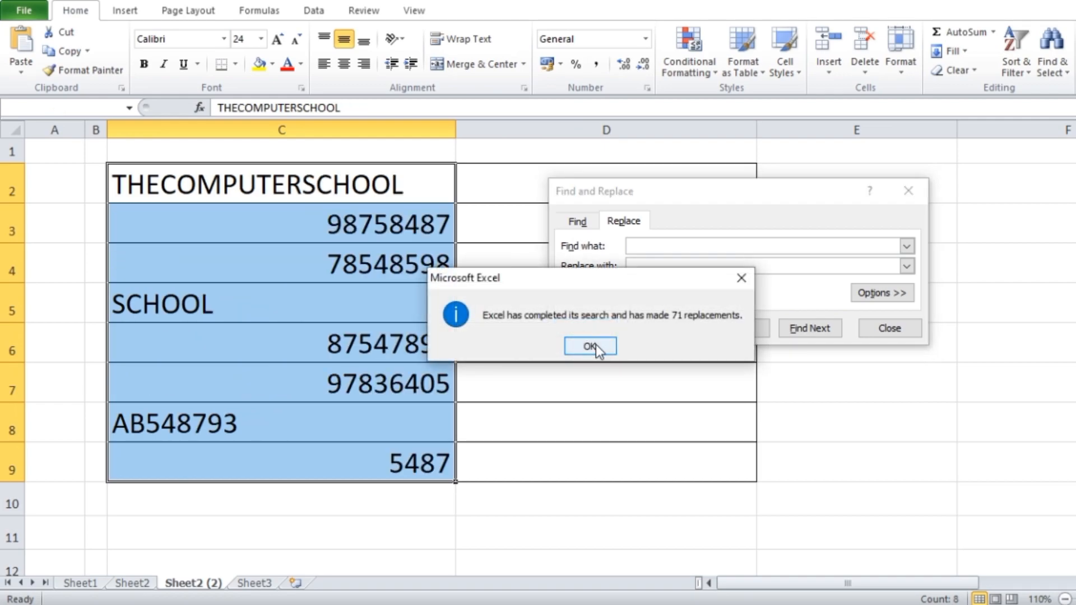
left_click(596, 345)
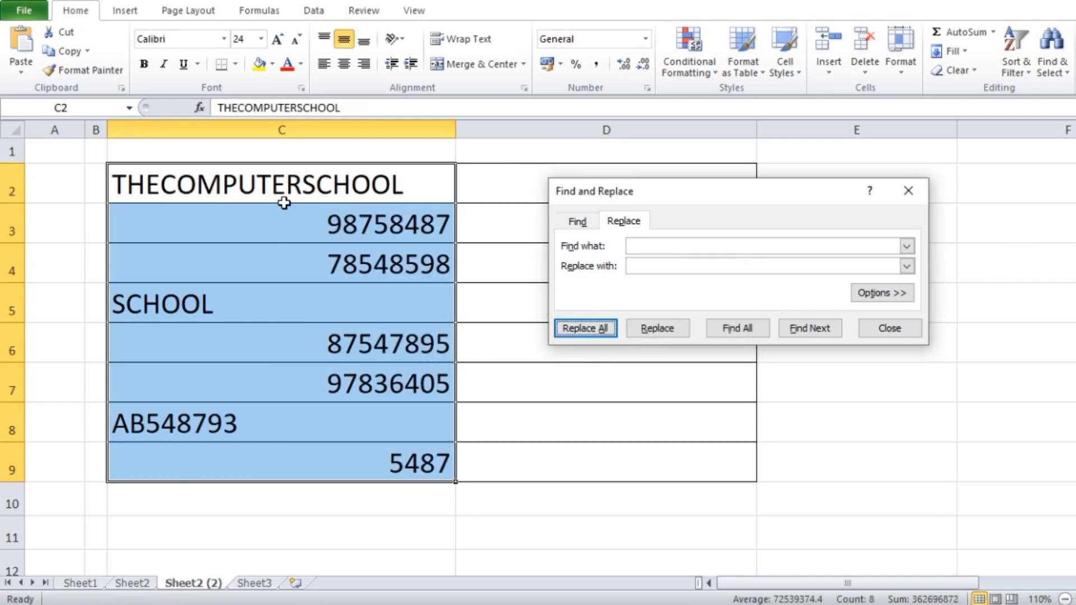